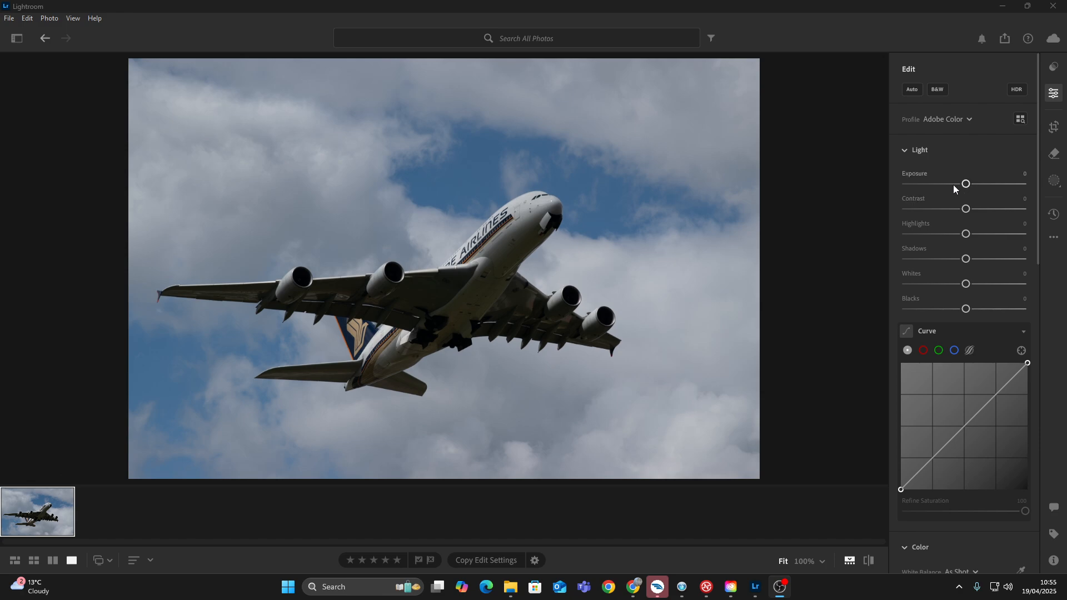
Brighten the aircraft photo with Exposure at +1.03 and Contrast at +26.
{"action": "mouse_move", "coordinate": [965, 183]}
{"action": "left_mouse_down"}
{"action": "mouse_move", "coordinate": [1038, 188]}
{"action": "mouse_move", "coordinate": [969, 192]}
{"action": "mouse_move", "coordinate": [978, 193]}
{"action": "left_mouse_up"}
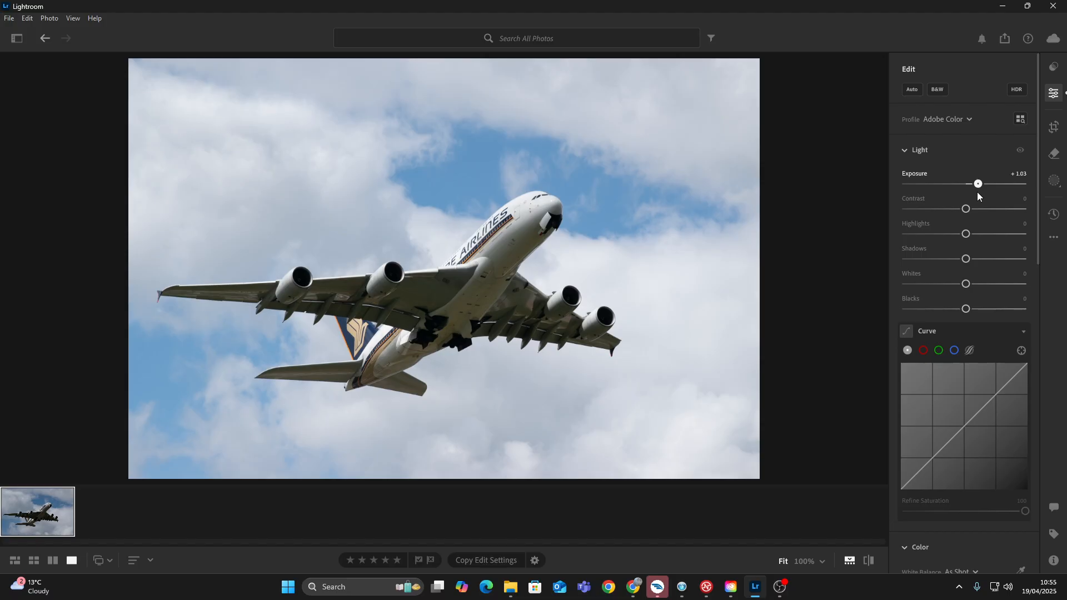
{"action": "left_click_drag", "start_coordinate": [966, 208], "coordinate": [827, 232]}
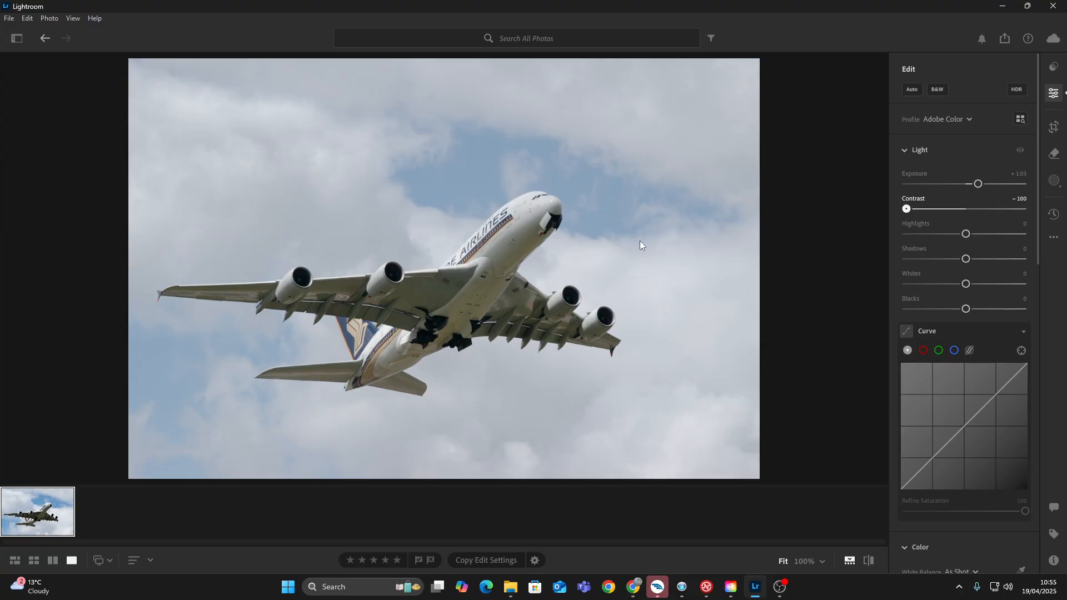
{"action": "left_click_drag", "start_coordinate": [640, 241], "coordinate": [977, 245]}
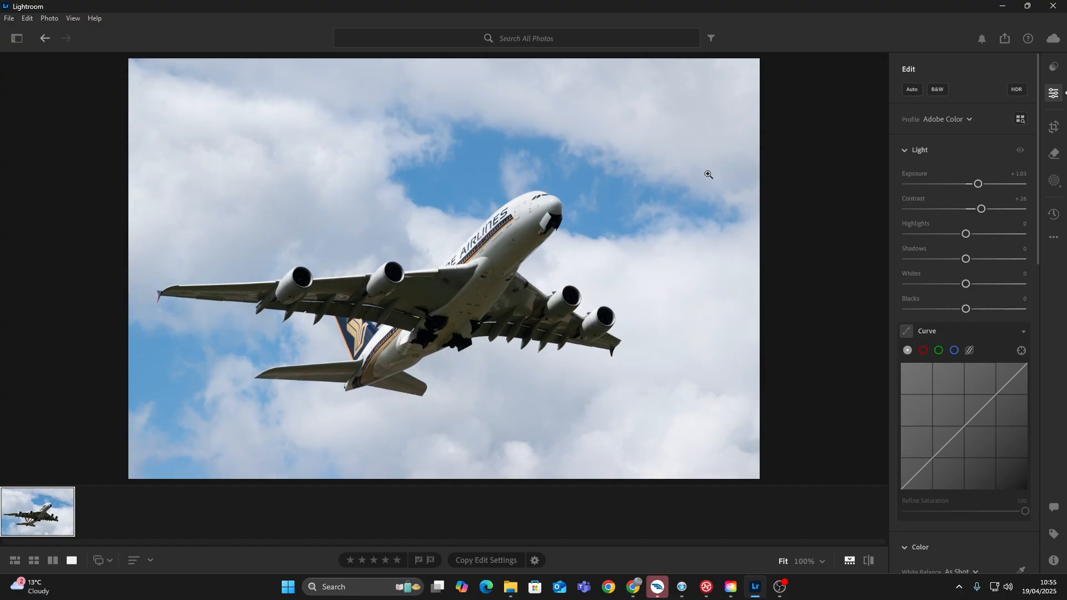
Set Highlights to +35, Shadows to −2, Whites to +11 and Blacks to −15, and compare the result with the original.
{"action": "left_click_drag", "start_coordinate": [965, 234], "coordinate": [962, 266]}
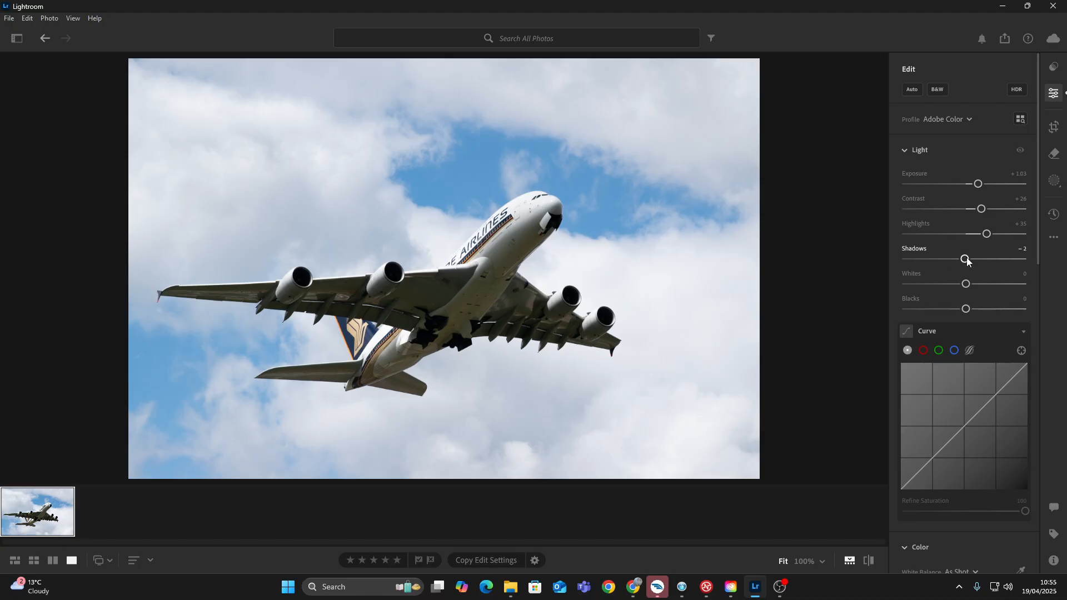
{"action": "mouse_move", "coordinate": [965, 284]}
{"action": "left_mouse_down"}
{"action": "mouse_move", "coordinate": [992, 284]}
{"action": "mouse_move", "coordinate": [958, 293]}
{"action": "mouse_move", "coordinate": [992, 294]}
{"action": "mouse_move", "coordinate": [938, 300]}
{"action": "mouse_move", "coordinate": [1003, 302]}
{"action": "mouse_move", "coordinate": [972, 295]}
{"action": "left_mouse_up"}
{"action": "left_click_drag", "start_coordinate": [966, 312], "coordinate": [957, 313]}
{"action": "key", "text": "backslash"}
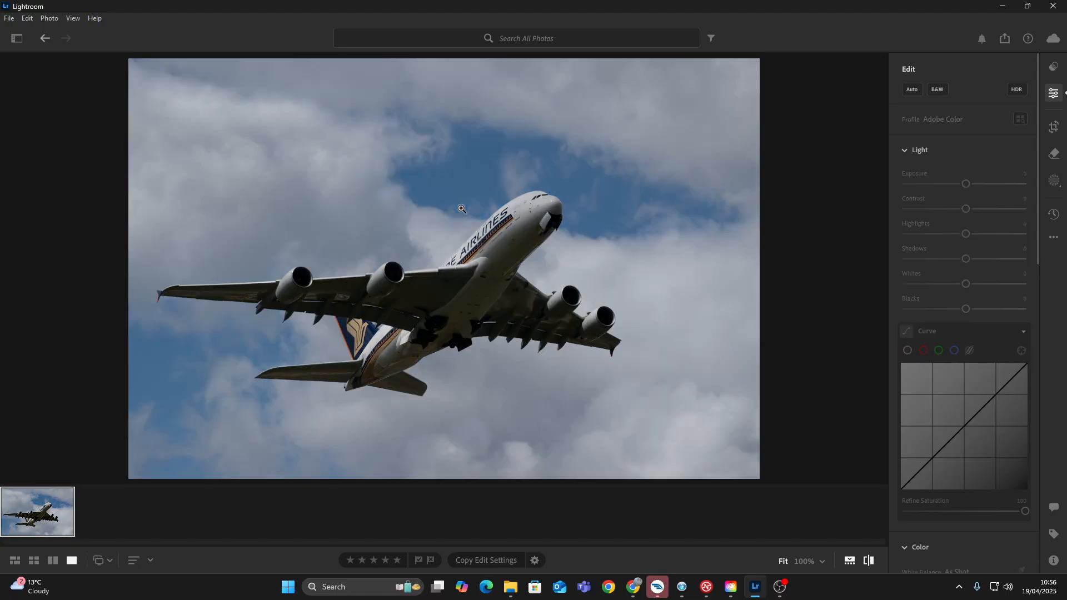
{"action": "key", "text": "backslash"}
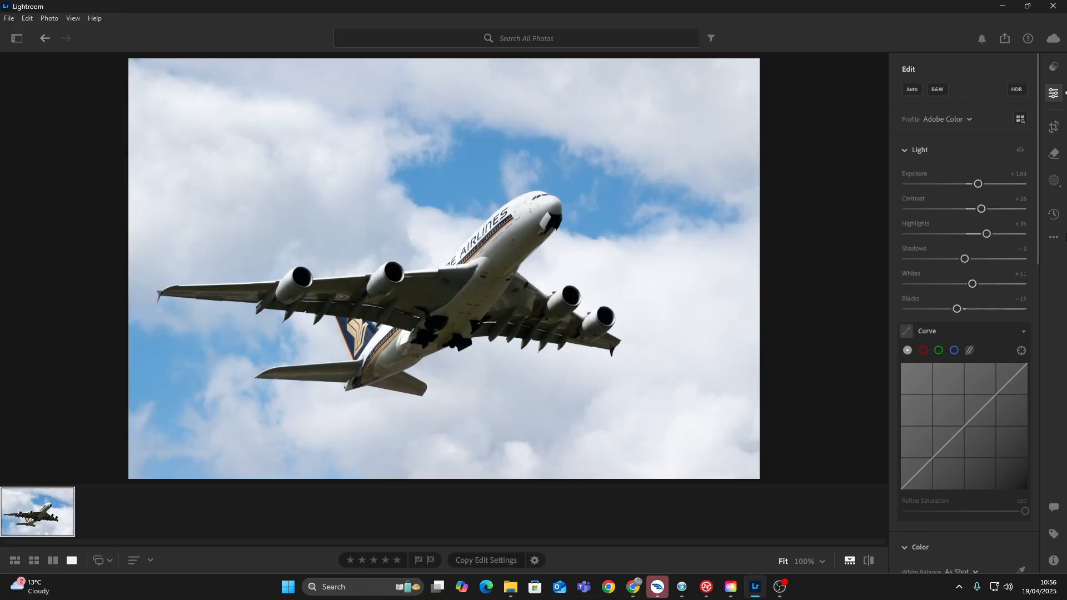
Shape the tone curve with an anchor in the shadows, a slightly lifted black point and slightly raised upper midtones.
{"action": "scroll", "coordinate": [1012, 349], "scroll_direction": "down", "scroll_amount": 1}
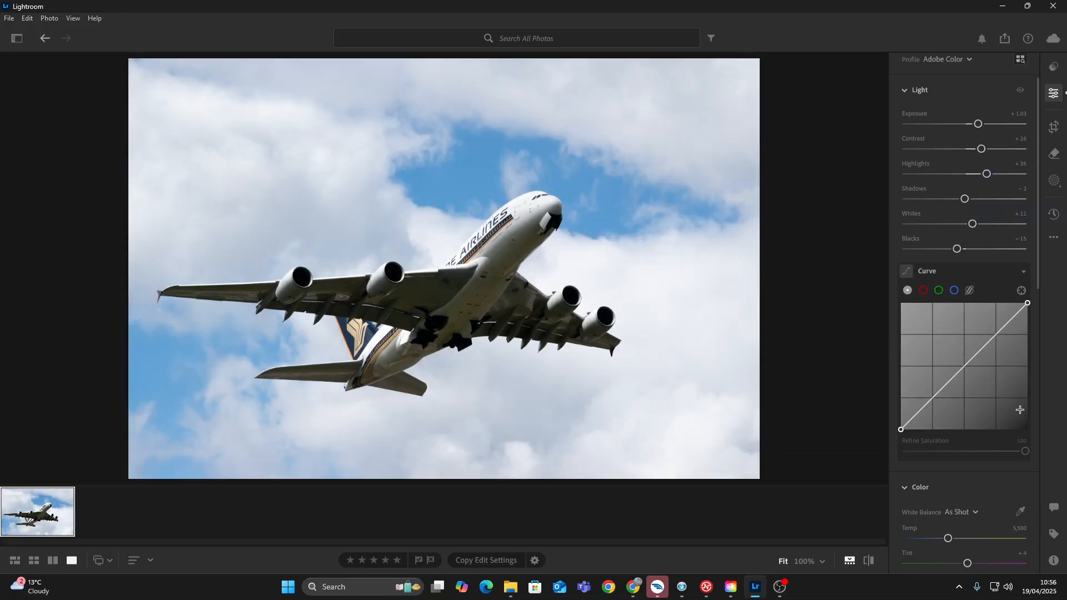
{"action": "left_click", "coordinate": [933, 397]}
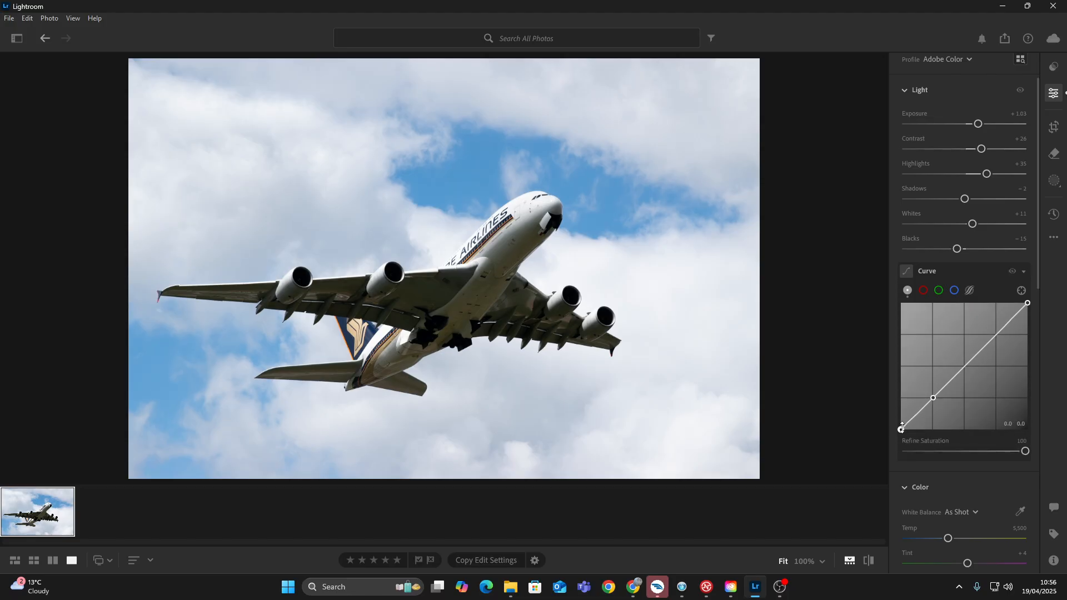
{"action": "mouse_move", "coordinate": [901, 428]}
{"action": "left_mouse_down"}
{"action": "mouse_move", "coordinate": [890, 395]}
{"action": "mouse_move", "coordinate": [907, 431]}
{"action": "left_mouse_up"}
{"action": "left_click_drag", "start_coordinate": [906, 429], "coordinate": [900, 426]}
{"action": "left_click_drag", "start_coordinate": [978, 352], "coordinate": [978, 348]}
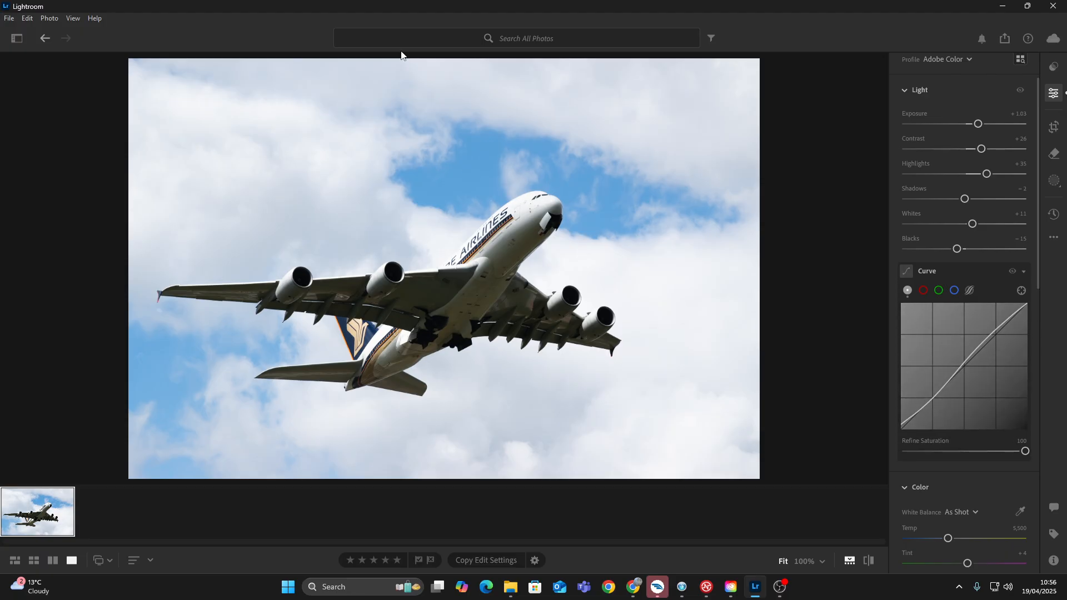
Set the red Saturation to −100 in the Color Mixer.
{"action": "scroll", "coordinate": [980, 364], "scroll_direction": "down", "scroll_amount": 6}
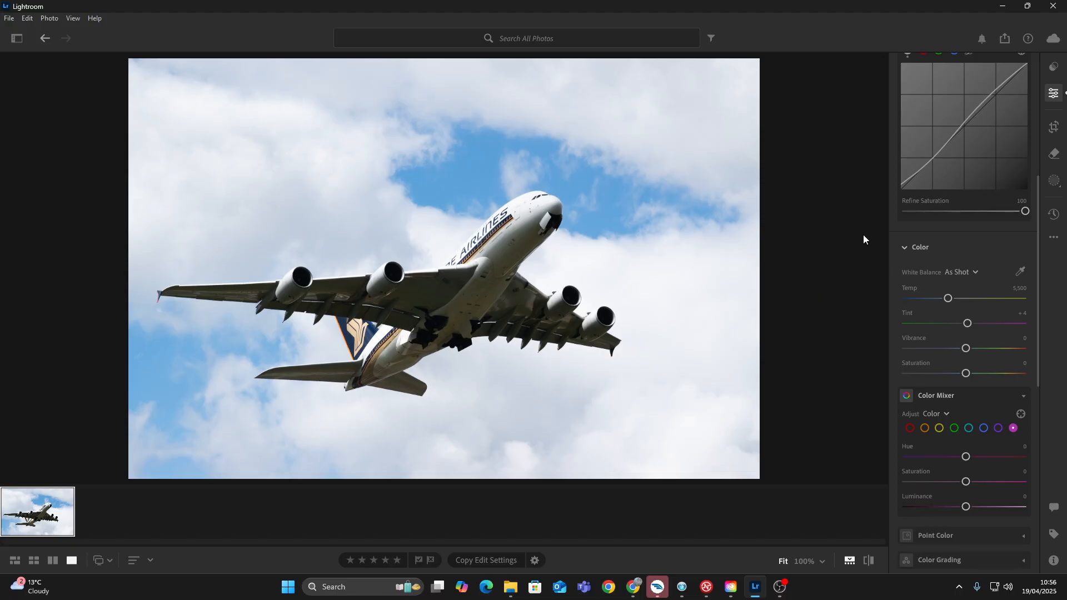
{"action": "scroll", "coordinate": [912, 327], "scroll_direction": "down", "scroll_amount": 2}
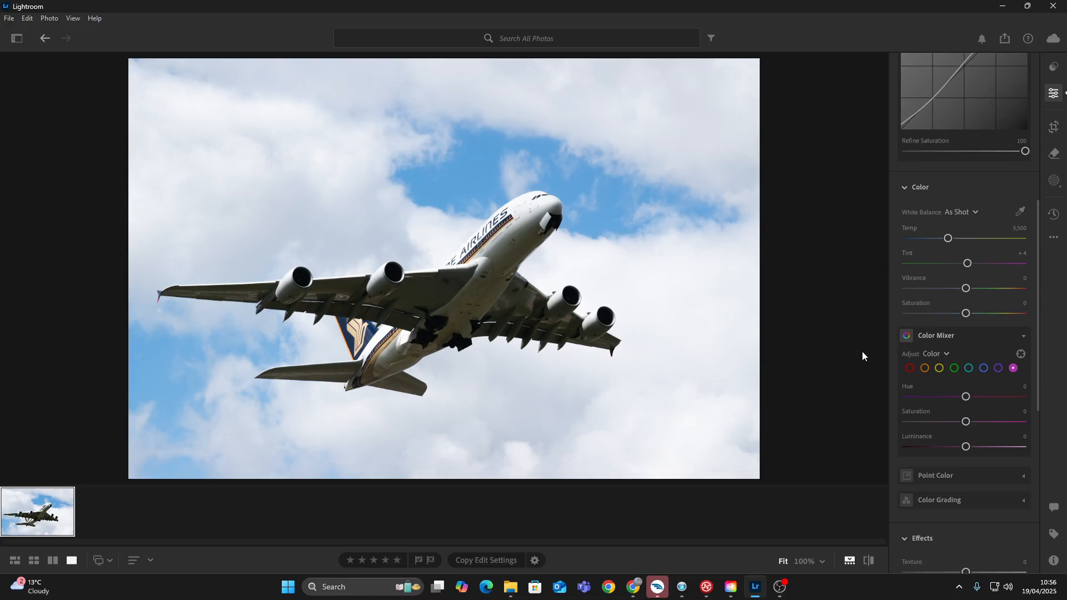
{"action": "left_click", "coordinate": [910, 368]}
{"action": "left_click_drag", "start_coordinate": [966, 421], "coordinate": [907, 422]}
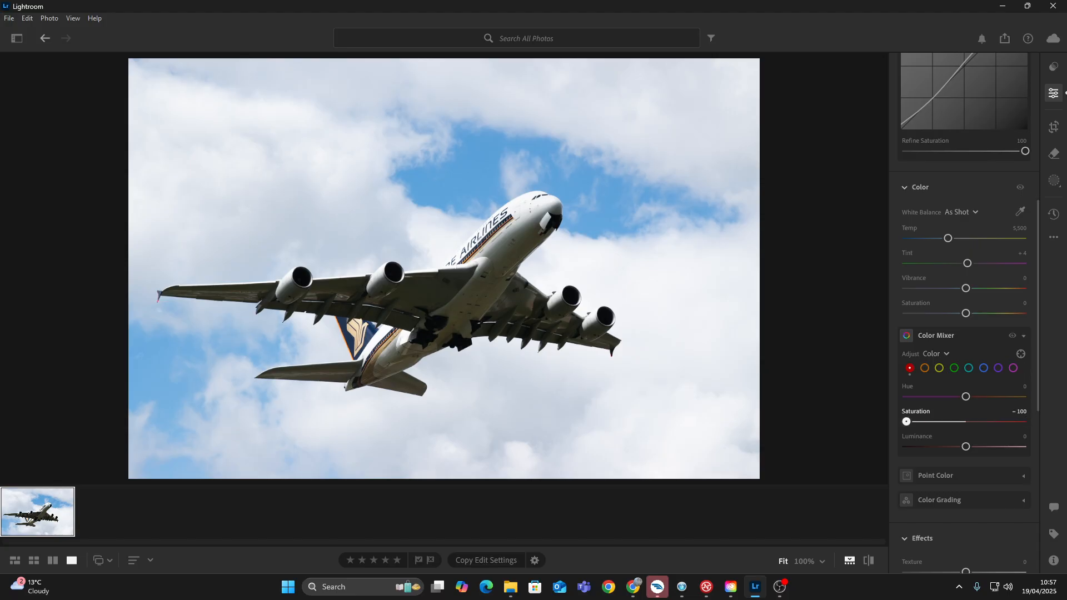
{"action": "left_click_drag", "start_coordinate": [758, 343], "coordinate": [138, 449]}
{"action": "left_click_drag", "start_coordinate": [401, 458], "coordinate": [325, 345]}
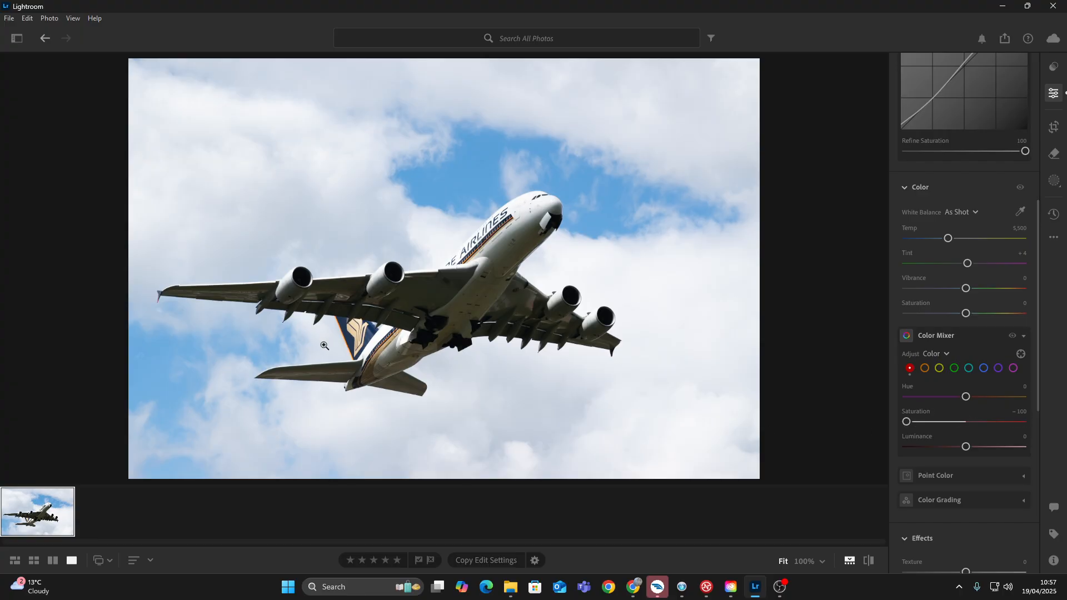
Adjust the Saturation of the oranges in the Color Mixer while watching the tail logo.
{"action": "left_click", "coordinate": [925, 368]}
{"action": "left_click_drag", "start_coordinate": [965, 422], "coordinate": [948, 398]}
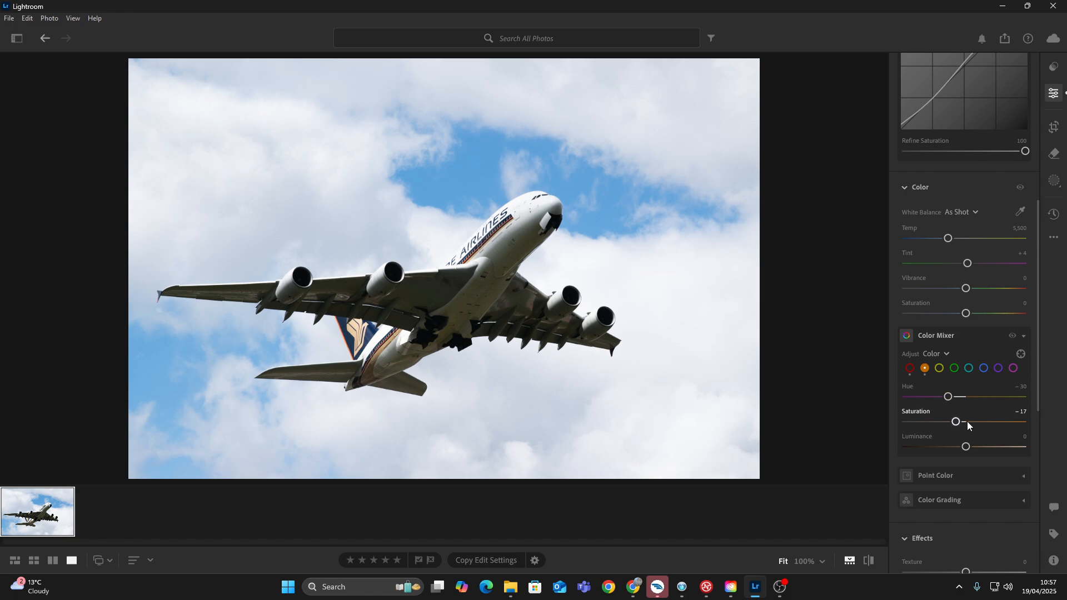
{"action": "left_click_drag", "start_coordinate": [942, 422], "coordinate": [1001, 394]}
Shift the yellow Hue toward orange and slightly reduce the yellow Saturation in the Color Mixer.
{"action": "left_click", "coordinate": [939, 369]}
{"action": "mouse_move", "coordinate": [964, 396]}
{"action": "left_mouse_down"}
{"action": "mouse_move", "coordinate": [927, 398]}
{"action": "mouse_move", "coordinate": [961, 385]}
{"action": "mouse_move", "coordinate": [969, 396]}
{"action": "mouse_move", "coordinate": [946, 396]}
{"action": "left_mouse_up"}
{"action": "left_click_drag", "start_coordinate": [959, 424], "coordinate": [1065, 422]}
{"action": "left_click_drag", "start_coordinate": [1016, 421], "coordinate": [958, 420]}
Desaturate the greens and aquas in the Color Mixer.
{"action": "left_click", "coordinate": [955, 368]}
{"action": "left_click_drag", "start_coordinate": [965, 426], "coordinate": [876, 388]}
{"action": "left_click", "coordinate": [969, 368]}
{"action": "left_click_drag", "start_coordinate": [965, 421], "coordinate": [500, 209]}
{"action": "left_click_drag", "start_coordinate": [674, 277], "coordinate": [834, 411]}
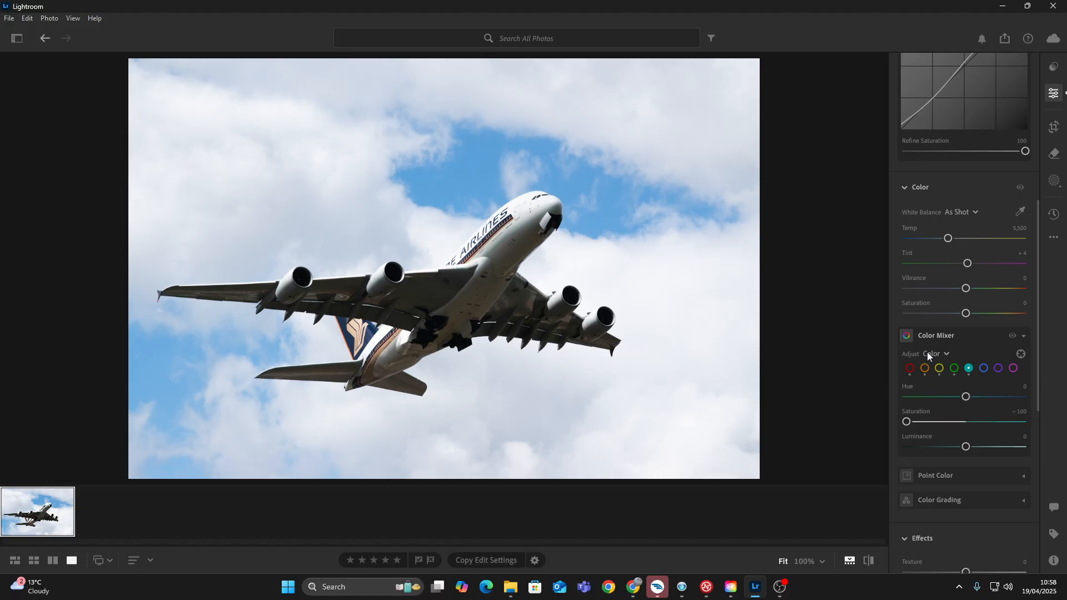
Mute the blue of the sky in the Color Mixer with Hue −13 and Saturation −54.
{"action": "left_click", "coordinate": [984, 368]}
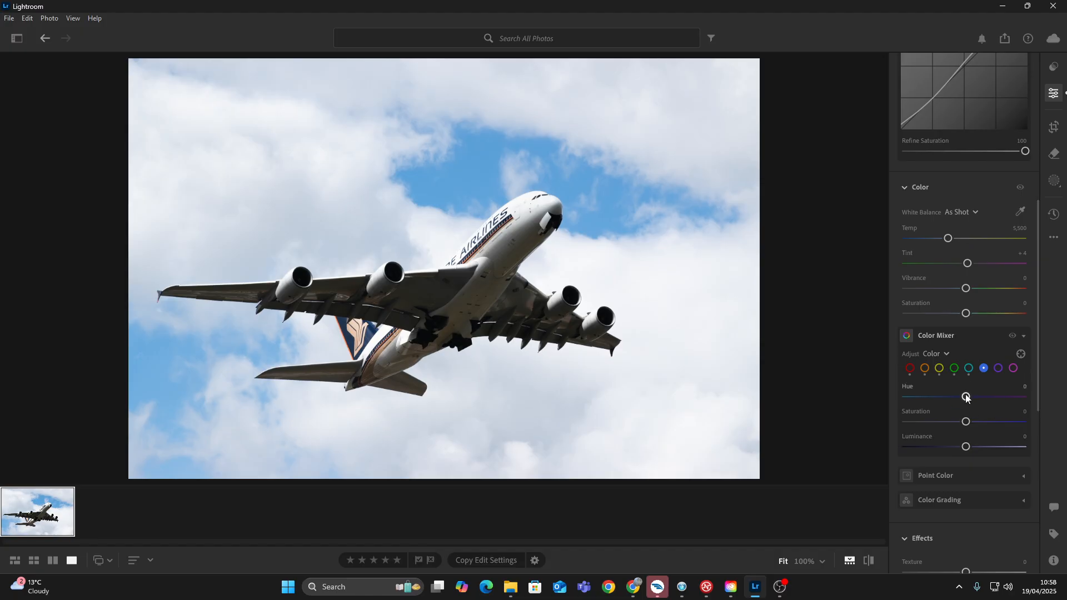
{"action": "left_click_drag", "start_coordinate": [966, 396], "coordinate": [934, 425]}
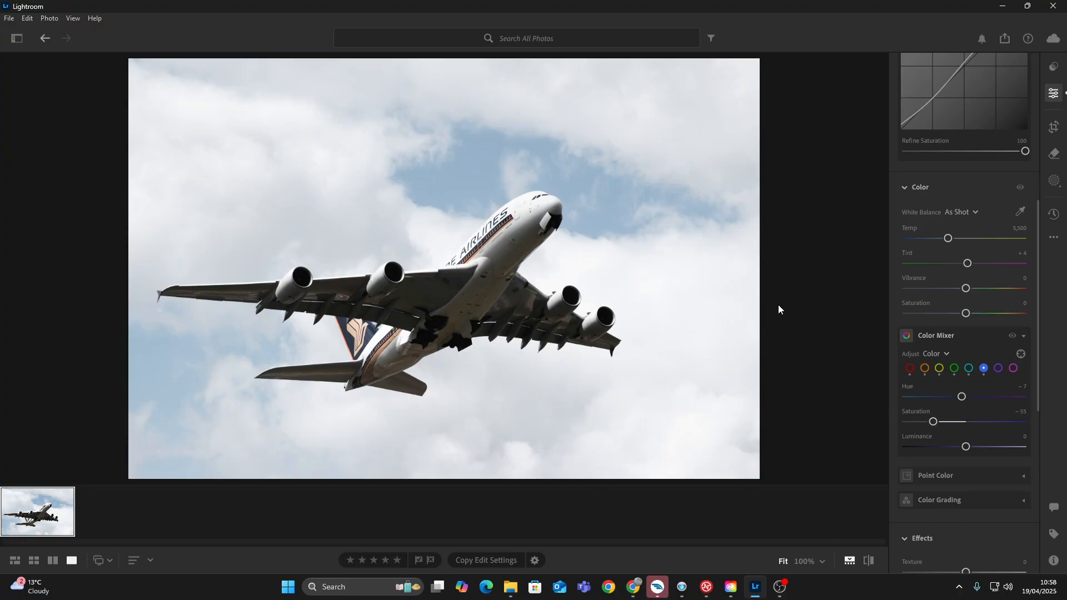
{"action": "left_click_drag", "start_coordinate": [936, 422], "coordinate": [958, 401]}
{"action": "left_click_drag", "start_coordinate": [930, 426], "coordinate": [932, 425]}
Compare the edited photo with the original repeatedly to judge the colour changes.
{"action": "key", "text": "backslash"}
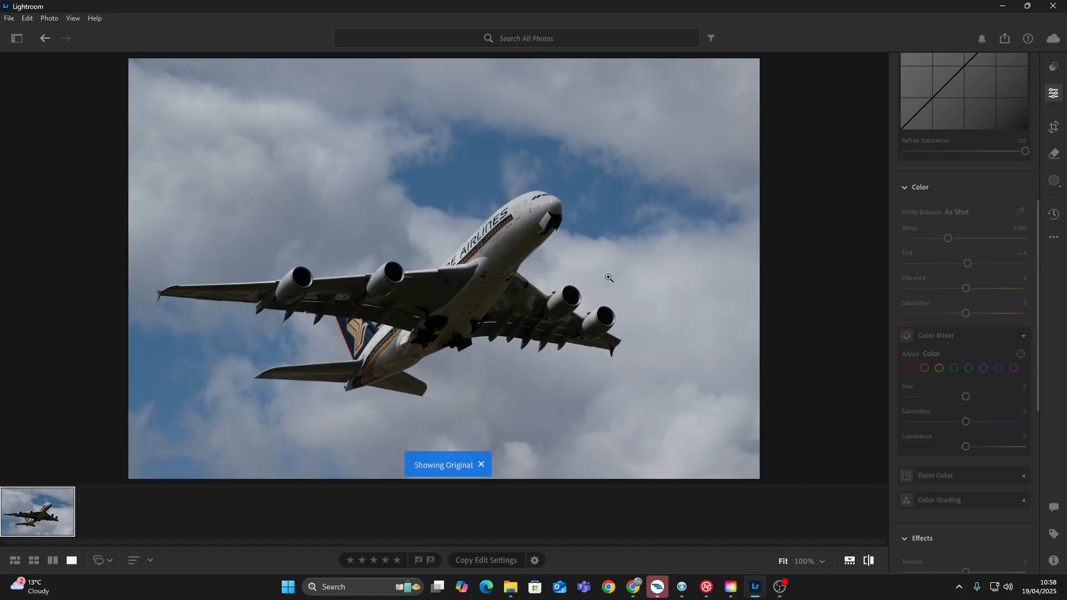
{"action": "key", "text": "backslash"}
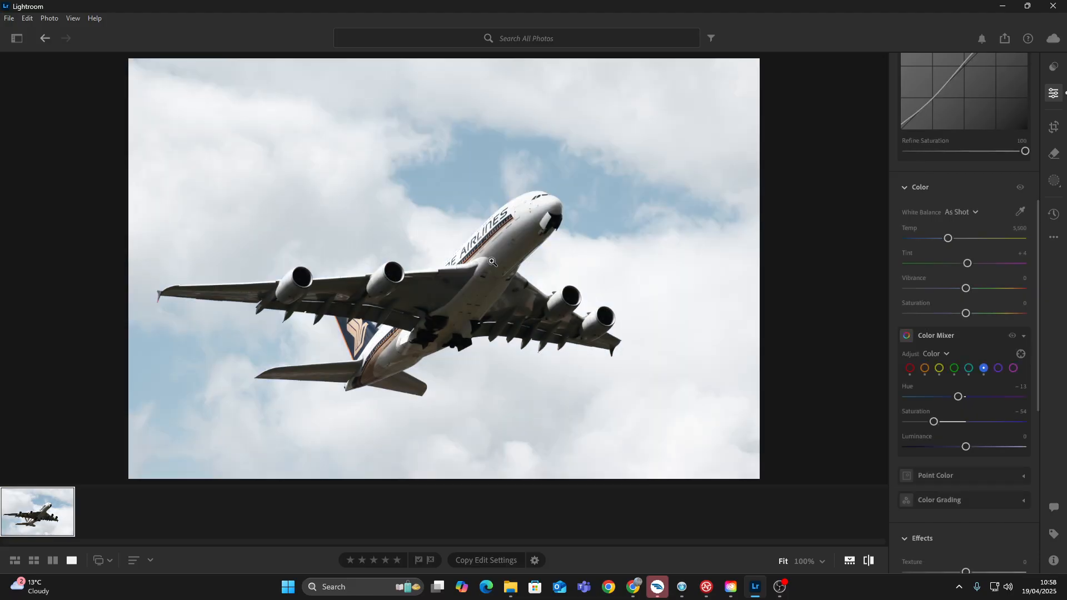
{"action": "key", "text": "backslash"}
{"action": "key", "text": "backslash"}
{"action": "key", "text": "backslash"}
{"action": "key", "text": "backslash"}
{"action": "key", "text": "backslash"}
{"action": "key", "text": "backslash"}
{"action": "key", "text": "backslash"}
{"action": "key", "text": "backslash"}
{"action": "key", "text": "backslash"}
Fully desaturate the purples and magentas in the Color Mixer, with Saturation at −100.
{"action": "left_click", "coordinate": [998, 368]}
{"action": "left_click_drag", "start_coordinate": [1035, 421], "coordinate": [667, 389]}
{"action": "left_click", "coordinate": [1014, 368]}
{"action": "left_click_drag", "start_coordinate": [965, 422], "coordinate": [833, 413]}
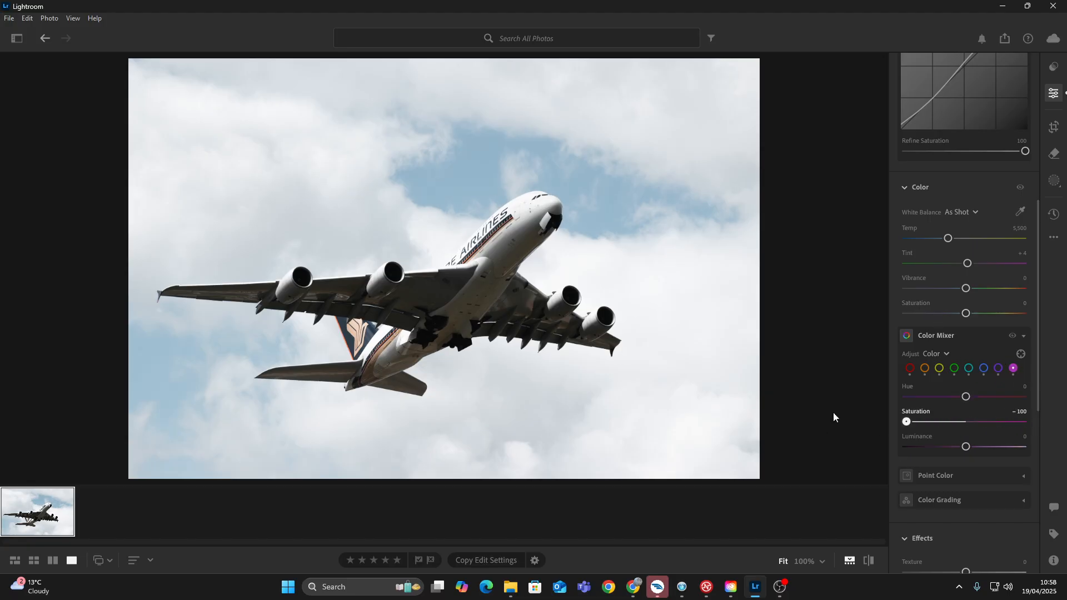
Set Texture and Clarity to +15 each, checking the aircraft and sky detail at 100% before returning to the full photo.
{"action": "scroll", "coordinate": [980, 351], "scroll_direction": "down", "scroll_amount": 3}
{"action": "scroll", "coordinate": [973, 421], "scroll_direction": "down", "scroll_amount": 2}
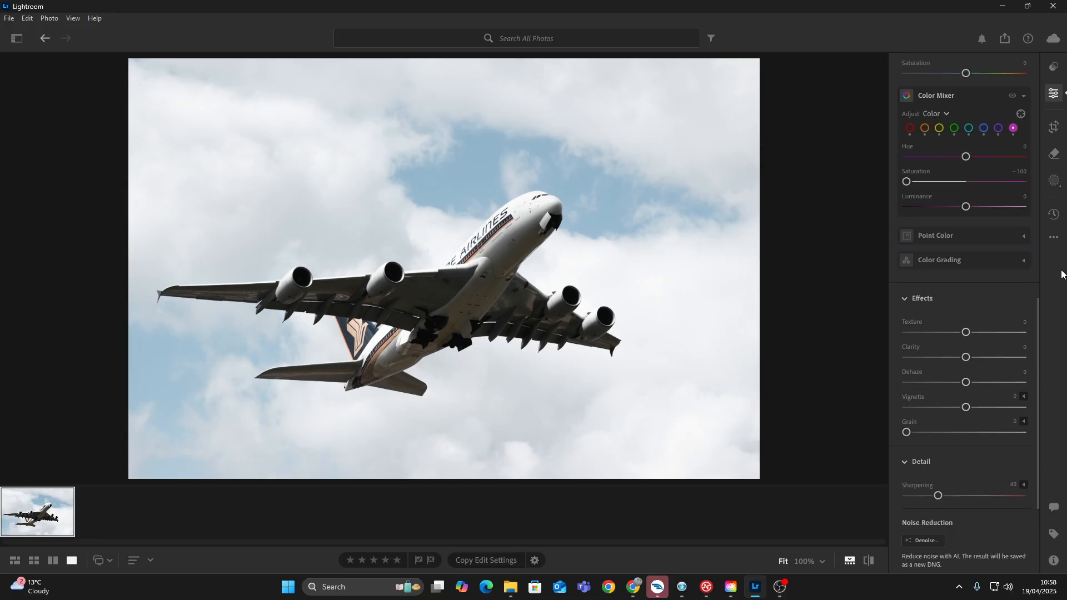
{"action": "left_click_drag", "start_coordinate": [966, 333], "coordinate": [974, 360]}
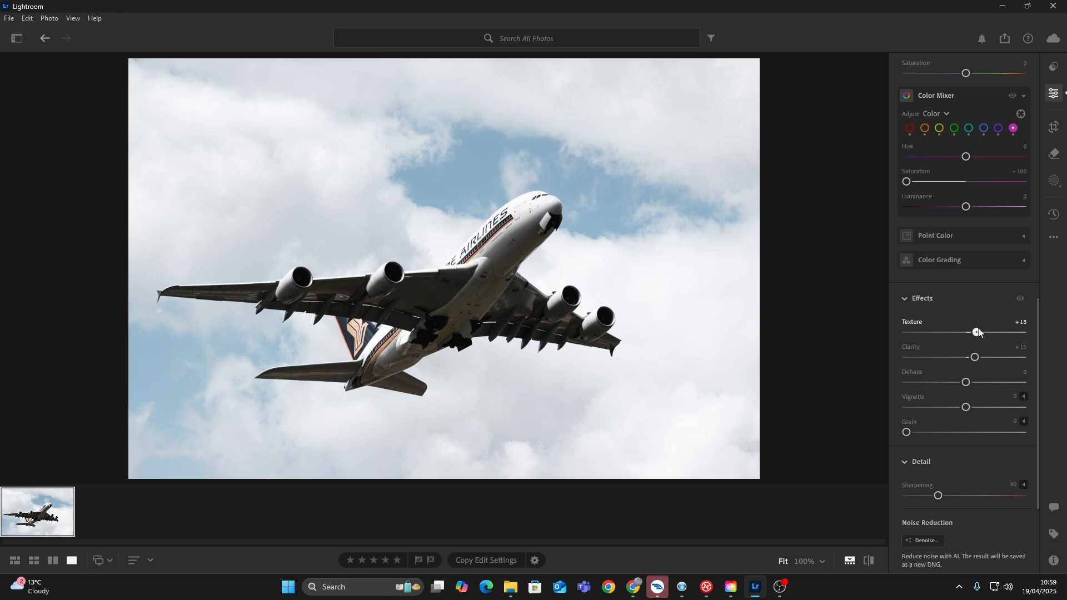
{"action": "left_click", "coordinate": [442, 294]}
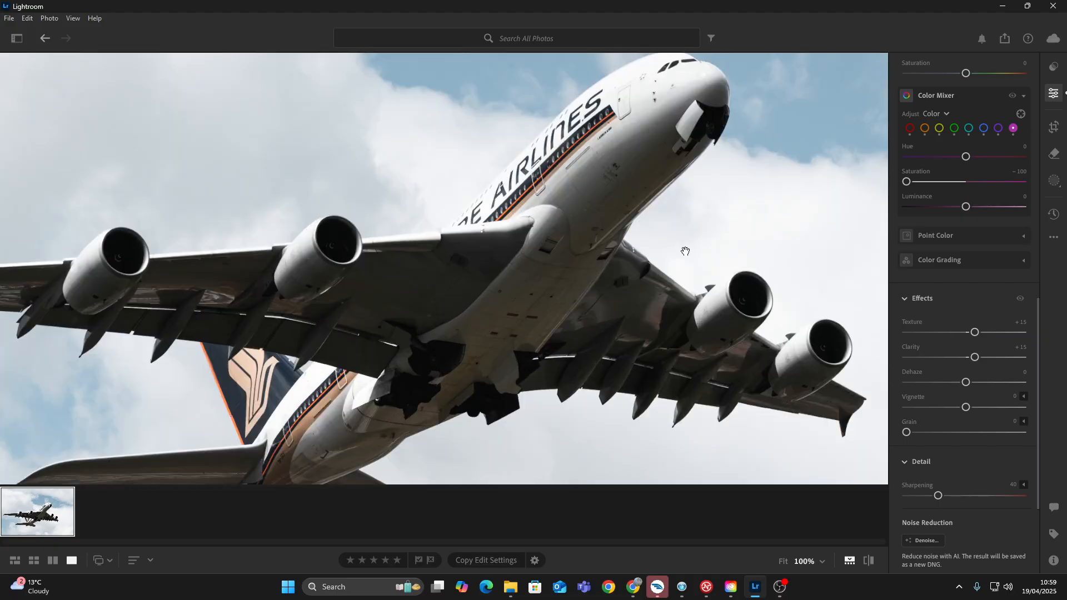
{"action": "left_click_drag", "start_coordinate": [686, 248], "coordinate": [475, 439]}
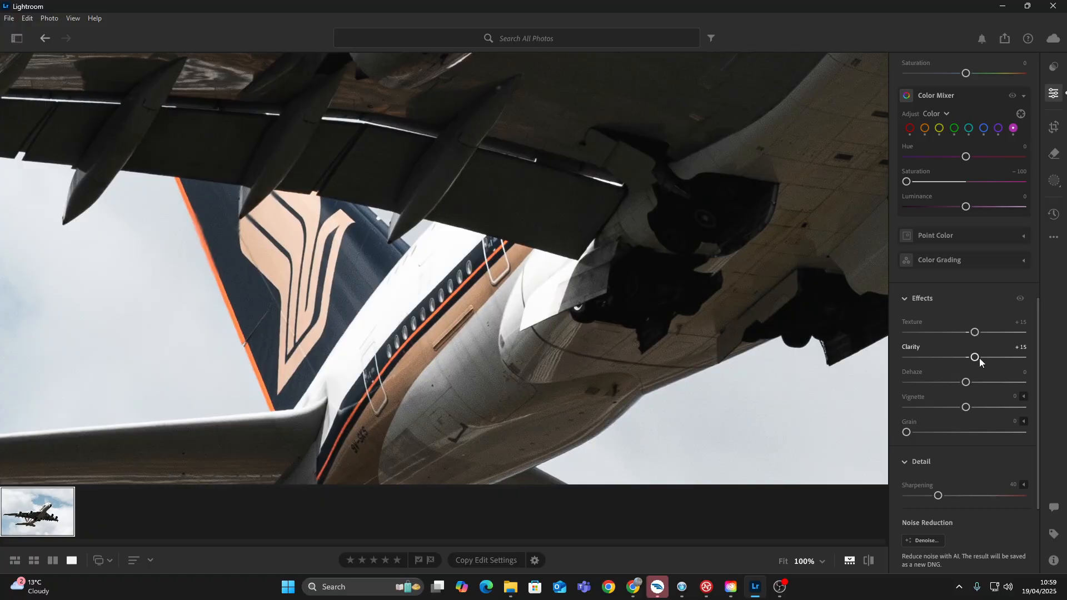
{"action": "mouse_move", "coordinate": [981, 362]}
{"action": "left_mouse_down"}
{"action": "mouse_move", "coordinate": [907, 356]}
{"action": "mouse_move", "coordinate": [1058, 357]}
{"action": "mouse_move", "coordinate": [977, 357]}
{"action": "left_mouse_up"}
{"action": "left_click_drag", "start_coordinate": [658, 398], "coordinate": [627, 1]}
{"action": "left_click_drag", "start_coordinate": [695, 414], "coordinate": [800, 84]}
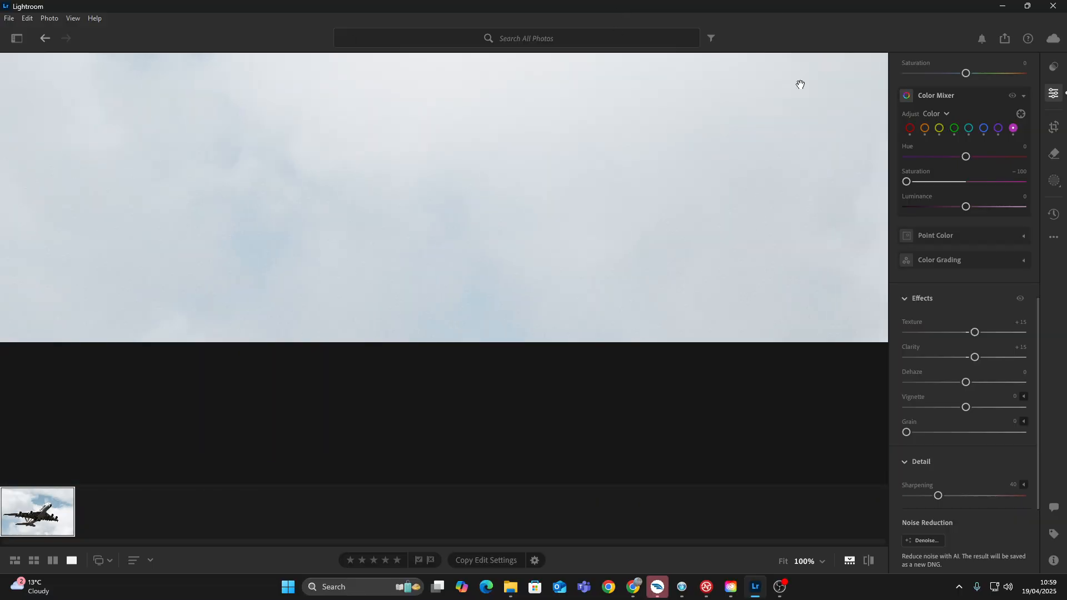
{"action": "left_click", "coordinate": [700, 249]}
{"action": "scroll", "coordinate": [968, 212], "scroll_direction": "down", "scroll_amount": 5}
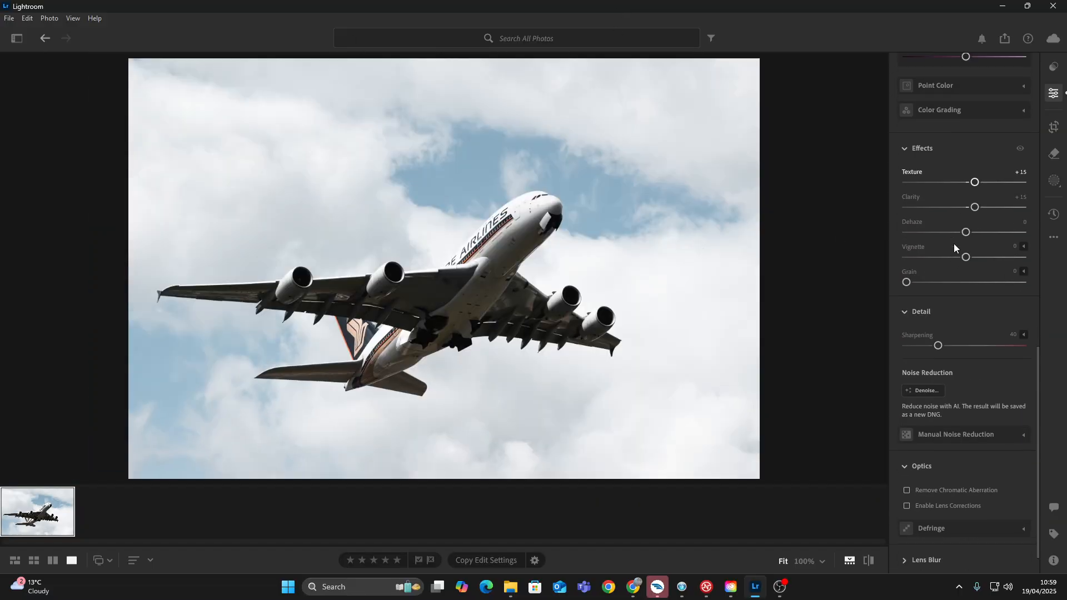
{"action": "scroll", "coordinate": [937, 226], "scroll_direction": "up", "scroll_amount": 10}
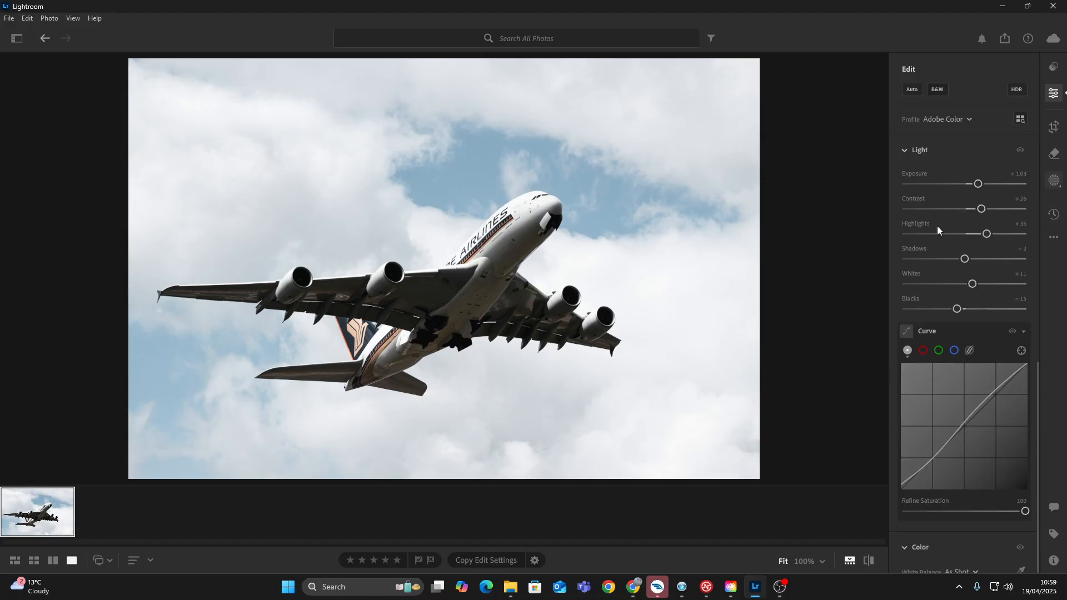
Paint a brush mask over the clouds around the aircraft and set its Exposure to −4.00.
{"action": "key", "text": "m"}
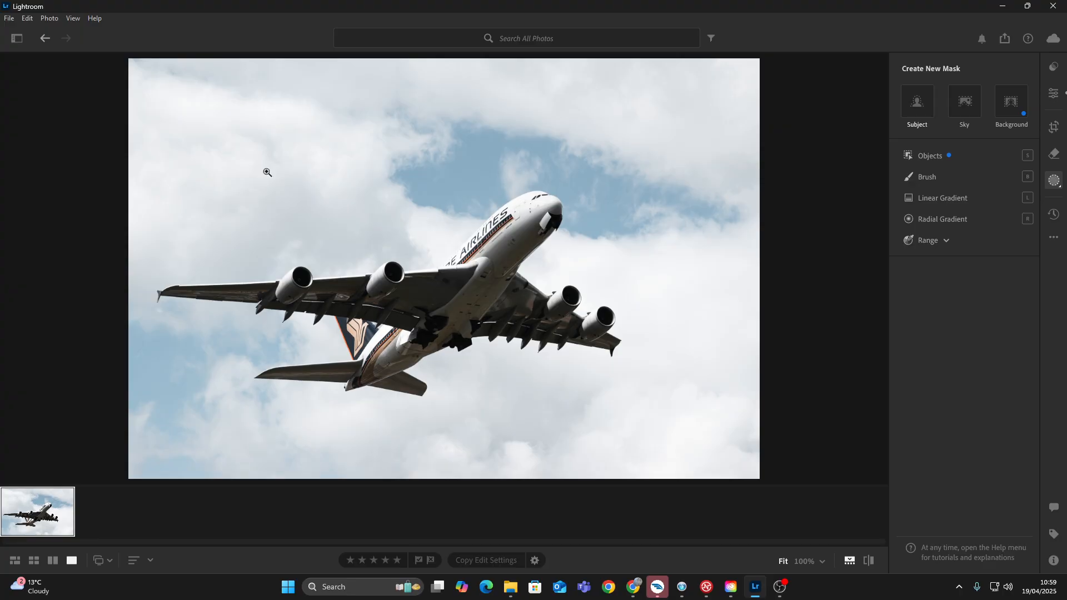
{"action": "key", "text": "b"}
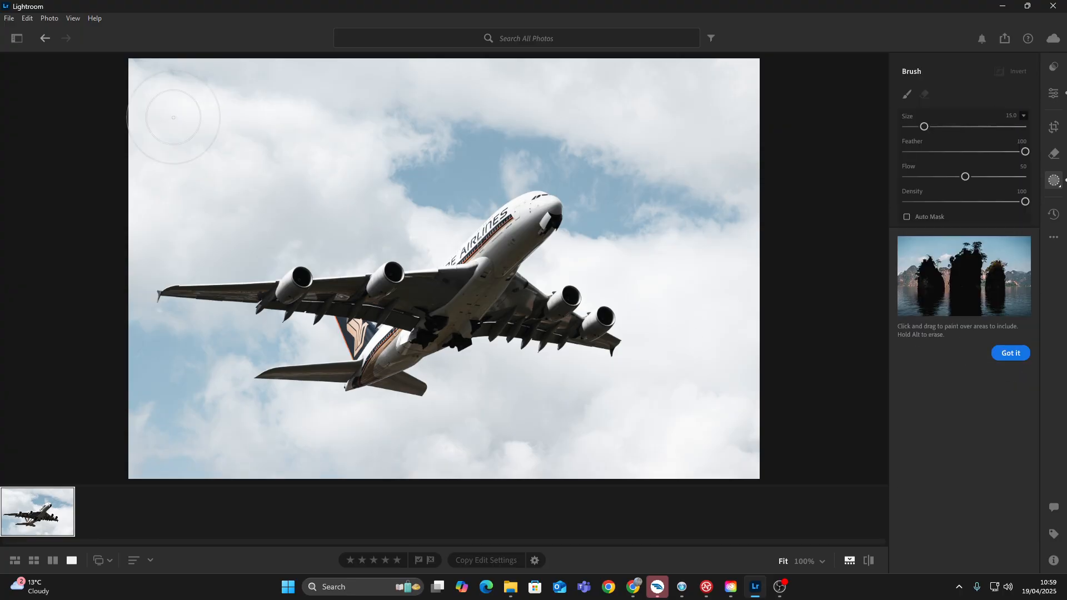
{"action": "left_click", "coordinate": [139, 86]}
{"action": "mouse_move", "coordinate": [221, 114]}
{"action": "left_mouse_down"}
{"action": "mouse_move", "coordinate": [300, 122]}
{"action": "mouse_move", "coordinate": [406, 167]}
{"action": "mouse_move", "coordinate": [455, 233]}
{"action": "left_mouse_up"}
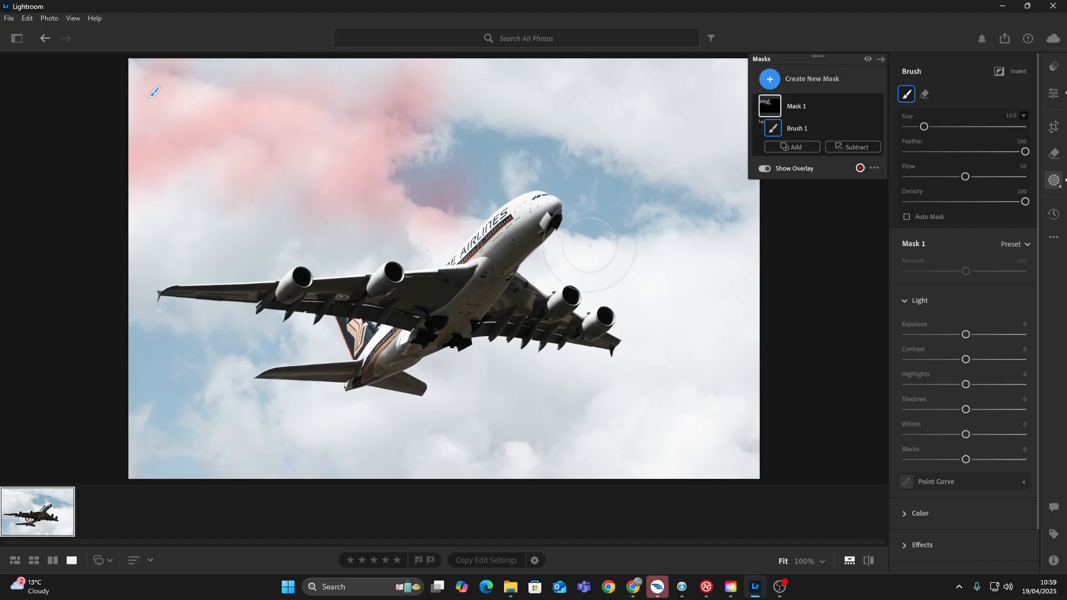
{"action": "mouse_move", "coordinate": [645, 261]}
{"action": "left_mouse_down"}
{"action": "mouse_move", "coordinate": [762, 258]}
{"action": "mouse_move", "coordinate": [708, 428]}
{"action": "mouse_move", "coordinate": [583, 466]}
{"action": "mouse_move", "coordinate": [591, 411]}
{"action": "mouse_move", "coordinate": [482, 374]}
{"action": "mouse_move", "coordinate": [479, 433]}
{"action": "mouse_move", "coordinate": [660, 440]}
{"action": "mouse_move", "coordinate": [565, 379]}
{"action": "mouse_move", "coordinate": [680, 393]}
{"action": "mouse_move", "coordinate": [668, 323]}
{"action": "mouse_move", "coordinate": [656, 352]}
{"action": "mouse_move", "coordinate": [648, 279]}
{"action": "mouse_move", "coordinate": [597, 254]}
{"action": "mouse_move", "coordinate": [556, 257]}
{"action": "mouse_move", "coordinate": [568, 271]}
{"action": "mouse_move", "coordinate": [544, 279]}
{"action": "mouse_move", "coordinate": [599, 244]}
{"action": "mouse_move", "coordinate": [700, 210]}
{"action": "mouse_move", "coordinate": [647, 99]}
{"action": "mouse_move", "coordinate": [624, 81]}
{"action": "mouse_move", "coordinate": [196, 122]}
{"action": "mouse_move", "coordinate": [140, 190]}
{"action": "mouse_move", "coordinate": [168, 215]}
{"action": "mouse_move", "coordinate": [331, 225]}
{"action": "mouse_move", "coordinate": [166, 267]}
{"action": "mouse_move", "coordinate": [116, 325]}
{"action": "mouse_move", "coordinate": [226, 345]}
{"action": "mouse_move", "coordinate": [276, 341]}
{"action": "mouse_move", "coordinate": [188, 361]}
{"action": "mouse_move", "coordinate": [141, 428]}
{"action": "mouse_move", "coordinate": [495, 439]}
{"action": "mouse_move", "coordinate": [438, 450]}
{"action": "mouse_move", "coordinate": [259, 430]}
{"action": "mouse_move", "coordinate": [266, 416]}
{"action": "mouse_move", "coordinate": [314, 417]}
{"action": "mouse_move", "coordinate": [172, 400]}
{"action": "mouse_move", "coordinate": [586, 483]}
{"action": "mouse_move", "coordinate": [795, 438]}
{"action": "mouse_move", "coordinate": [757, 271]}
{"action": "mouse_move", "coordinate": [714, 197]}
{"action": "mouse_move", "coordinate": [559, 157]}
{"action": "mouse_move", "coordinate": [399, 159]}
{"action": "mouse_move", "coordinate": [545, 148]}
{"action": "mouse_move", "coordinate": [450, 82]}
{"action": "left_mouse_up"}
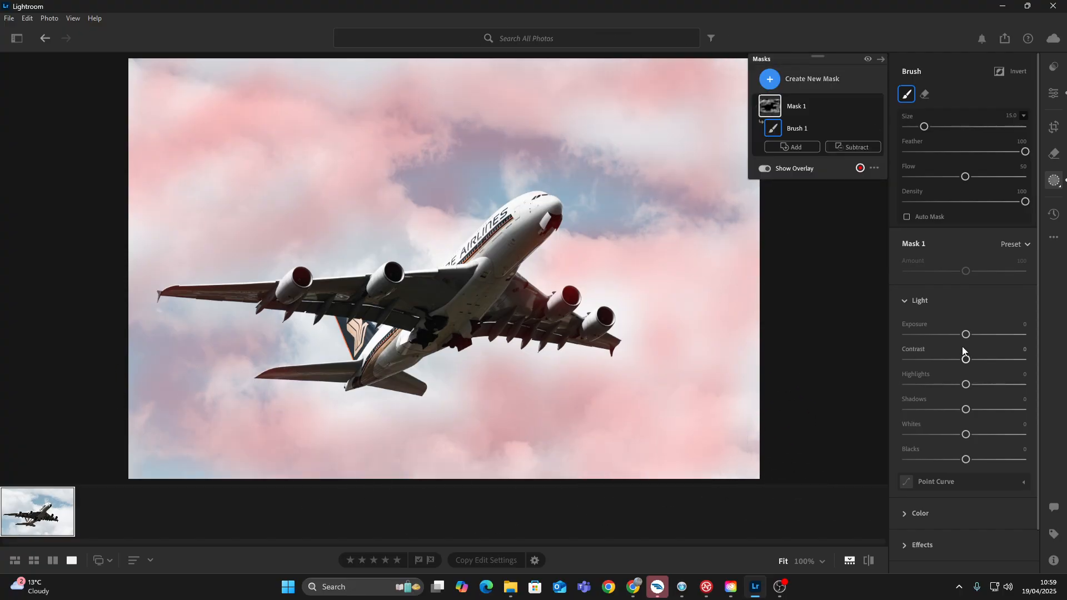
{"action": "left_click_drag", "start_coordinate": [966, 334], "coordinate": [887, 344]}
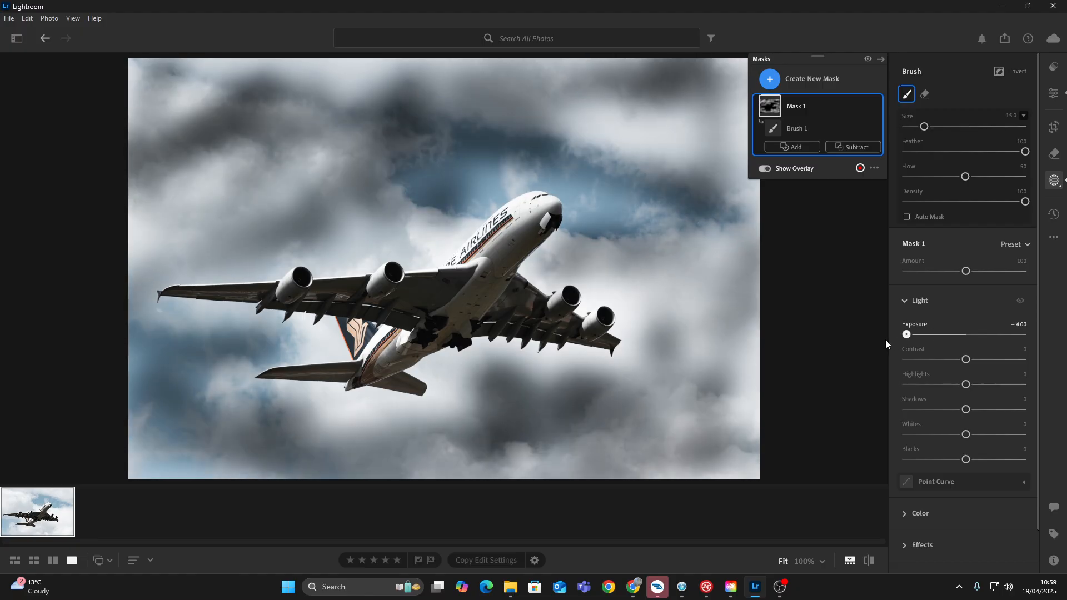
Undo the mask's exposure change and all its brush strokes until the brush mask is gone.
{"action": "key", "text": "ctrl+z"}
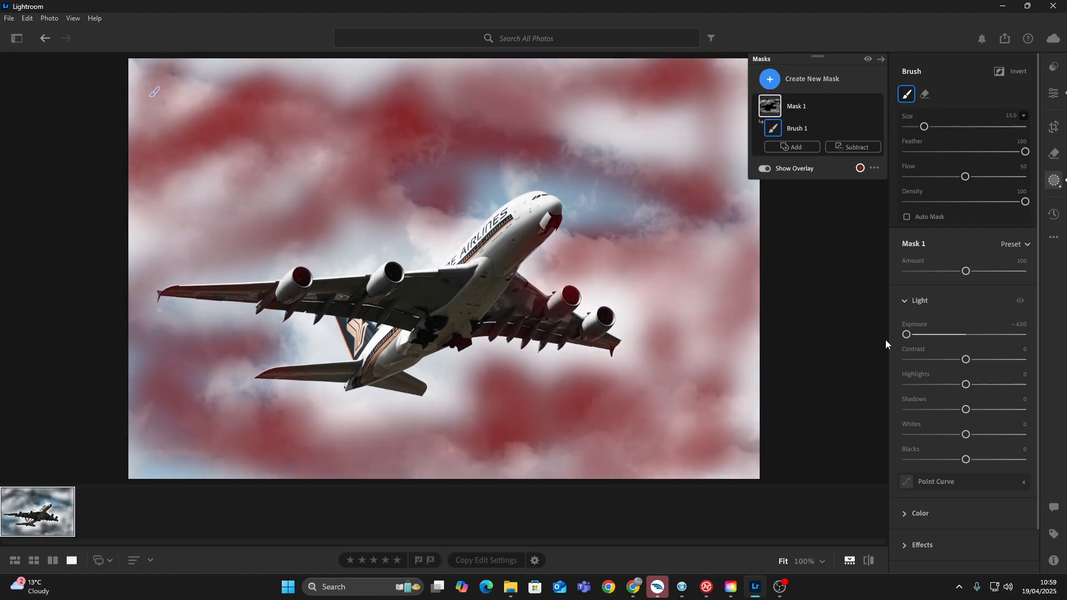
{"action": "key", "text": "ctrl+z"}
{"action": "key", "text": "ctrl+z"}
{"action": "key", "text": "ctrl+z"}
{"action": "key", "text": "ctrl+z"}
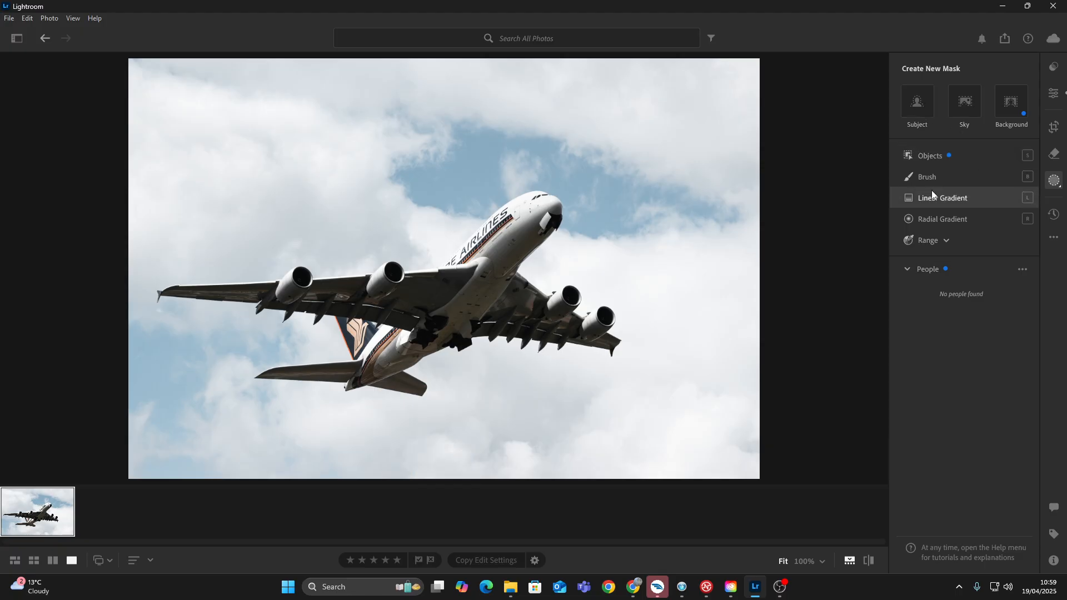
Add a diagonal linear gradient mask from the photo's upper-left corner, set its Exposure to −1.76 and fine-tune its position.
{"action": "left_click_drag", "start_coordinate": [259, 101], "coordinate": [583, 507]}
{"action": "left_click_drag", "start_coordinate": [418, 314], "coordinate": [308, 153]}
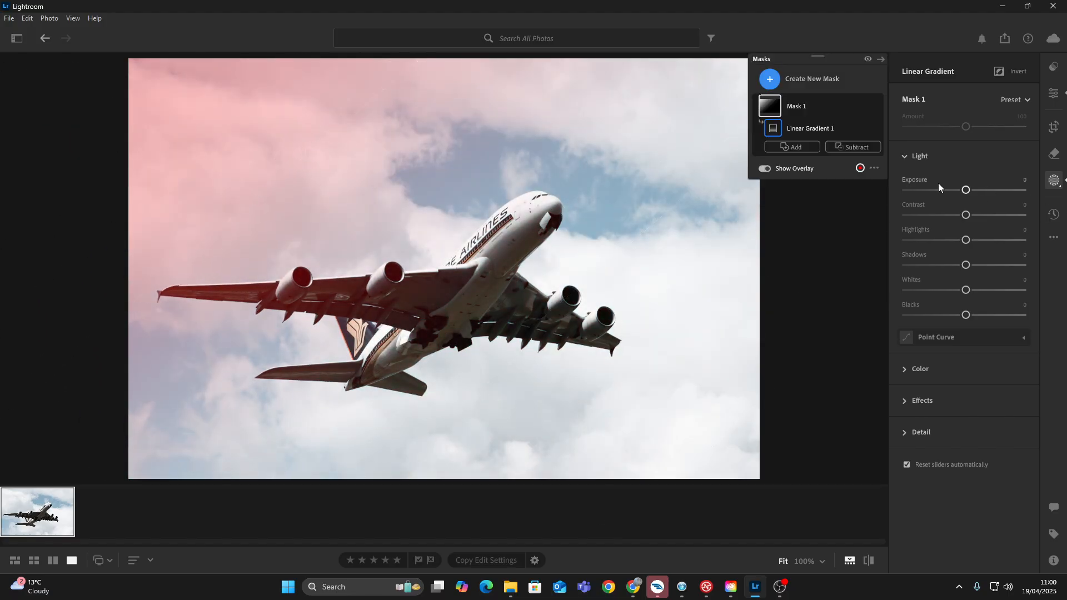
{"action": "left_click_drag", "start_coordinate": [965, 189], "coordinate": [939, 190]}
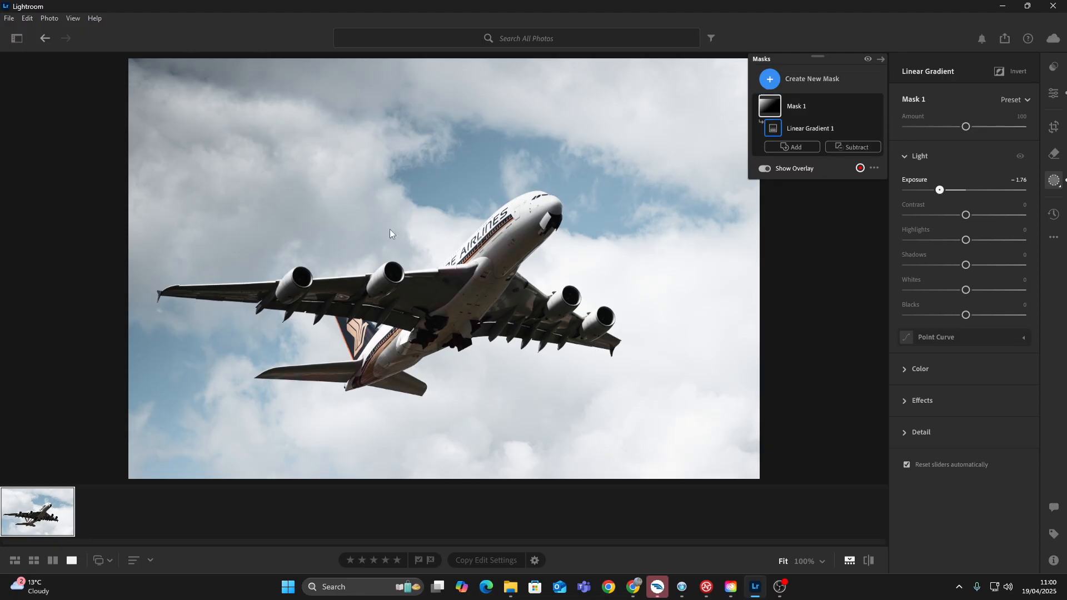
{"action": "left_click_drag", "start_coordinate": [320, 164], "coordinate": [309, 136]}
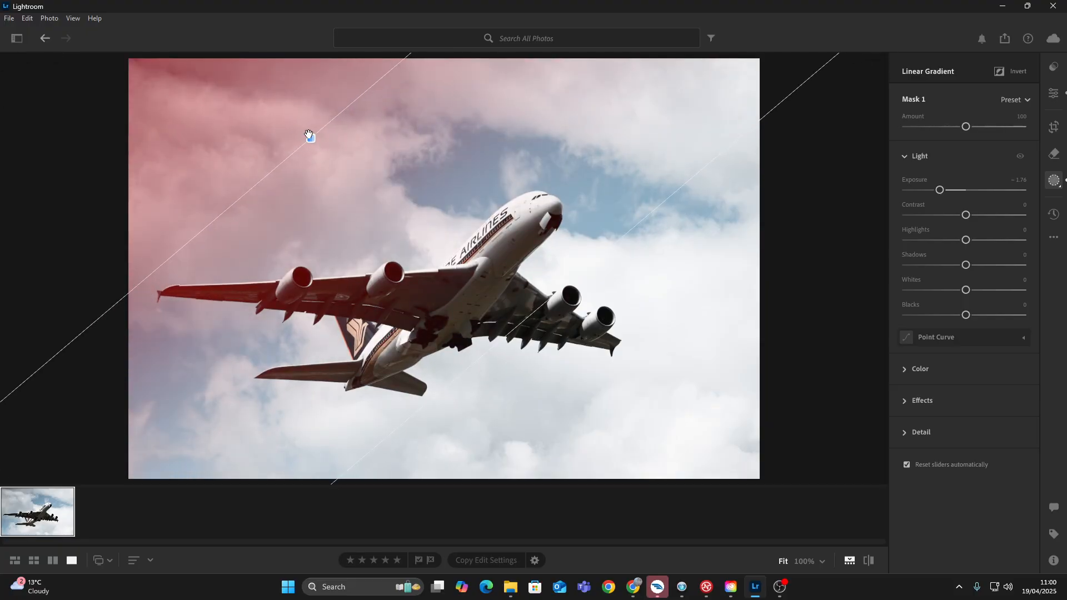
{"action": "left_click", "coordinate": [917, 381]}
{"action": "scroll", "coordinate": [916, 381], "scroll_direction": "down", "scroll_amount": 1}
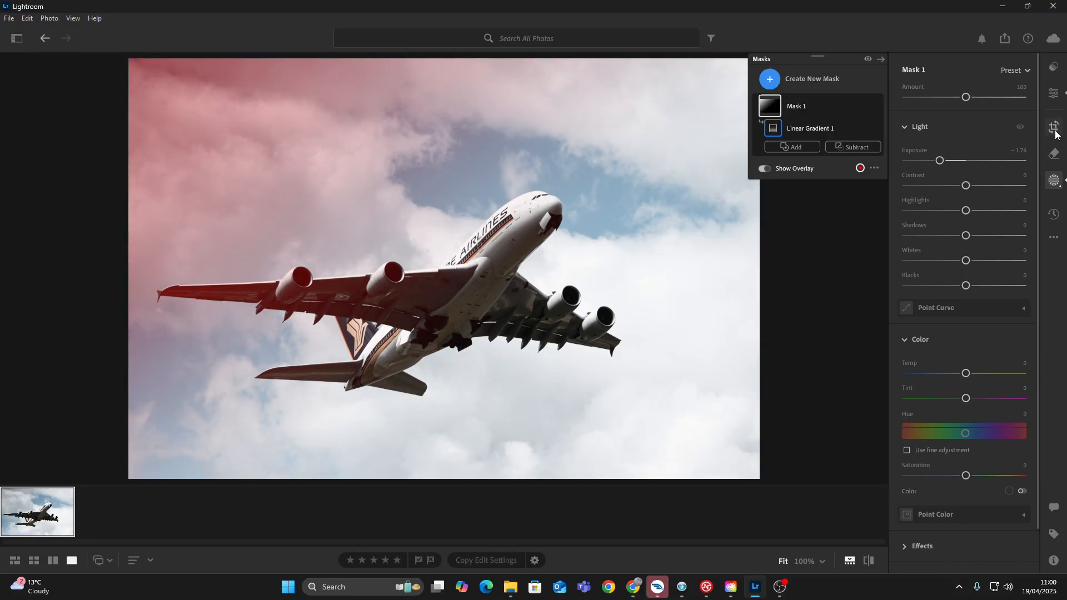
{"action": "left_click", "coordinate": [808, 109]}
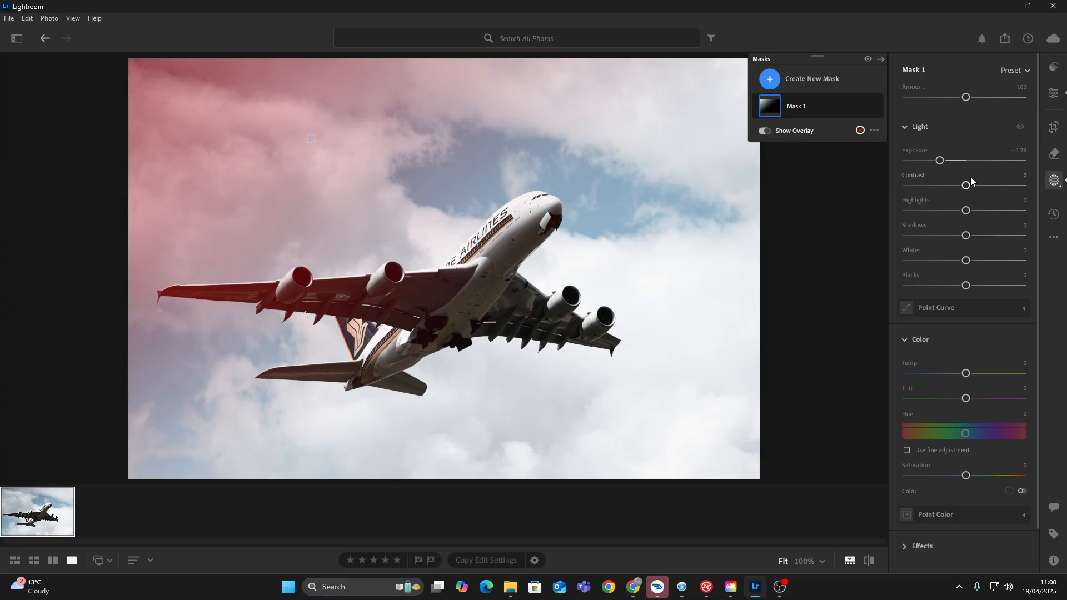
Leave masking for the photo's general edit settings and compare the edited aircraft photo with the original, ending on the edited version.
{"action": "left_click", "coordinate": [1054, 127]}
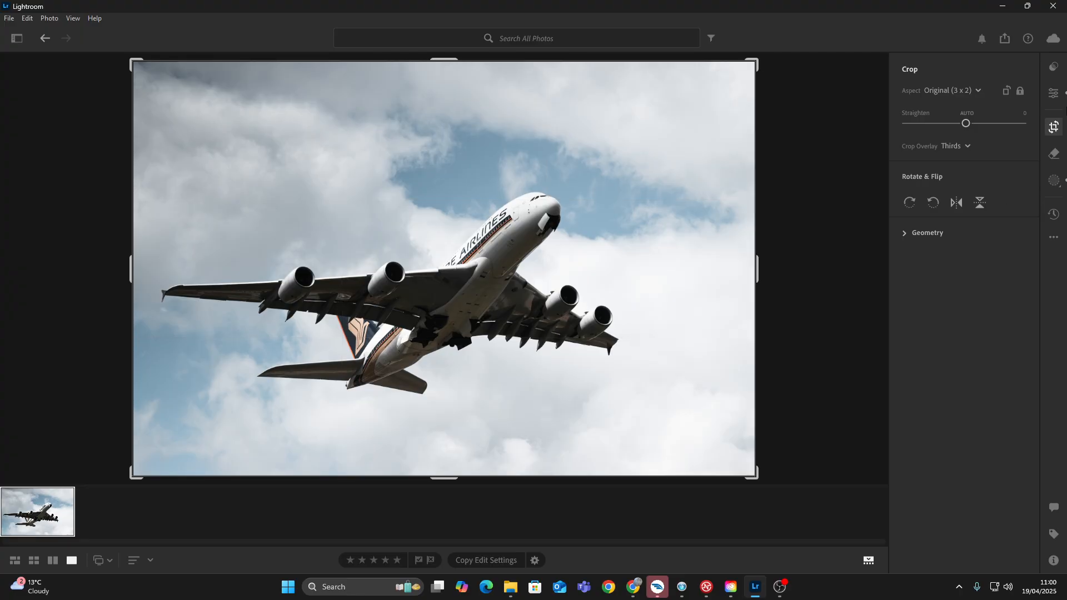
{"action": "left_click", "coordinate": [1062, 98]}
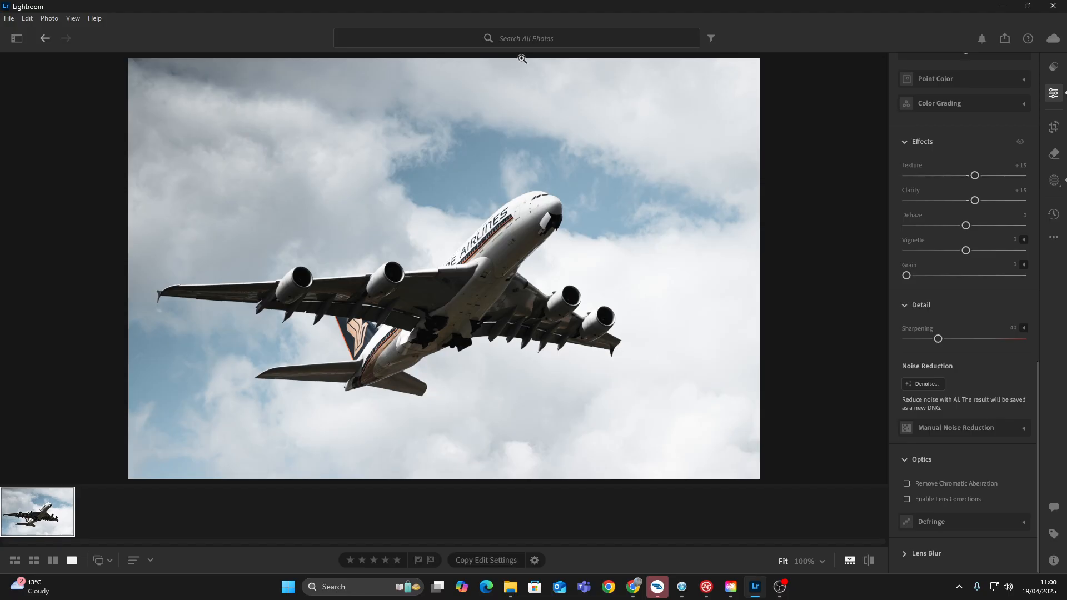
{"action": "key", "text": "backslash"}
{"action": "key", "text": "backslash"}
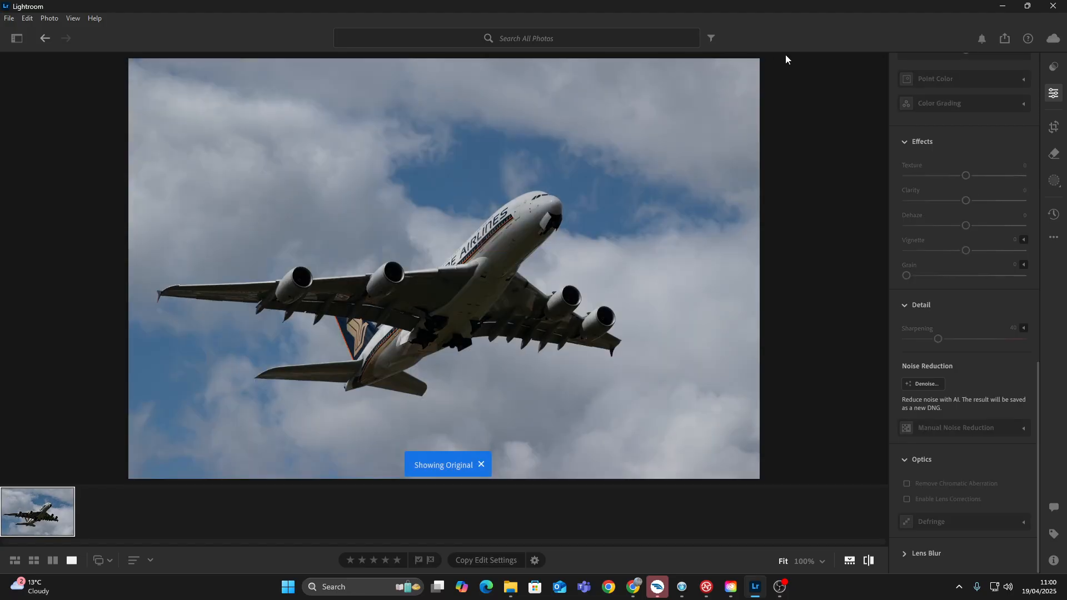
{"action": "key", "text": "backslash"}
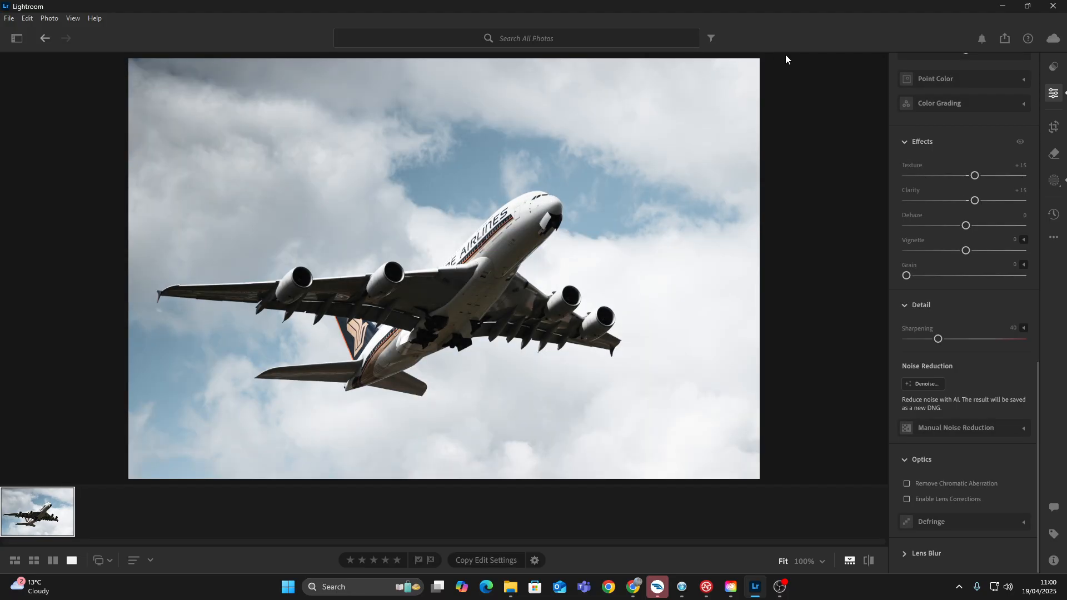